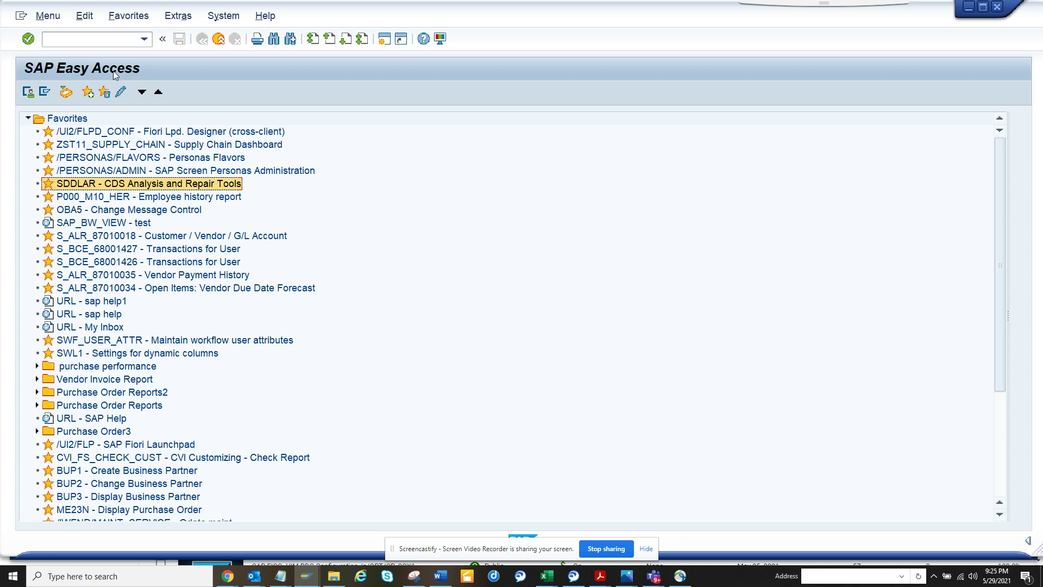
Enter the /n/ui2/flp transaction code in the SAP GUI command field
left_click(112, 38)
type("/n")
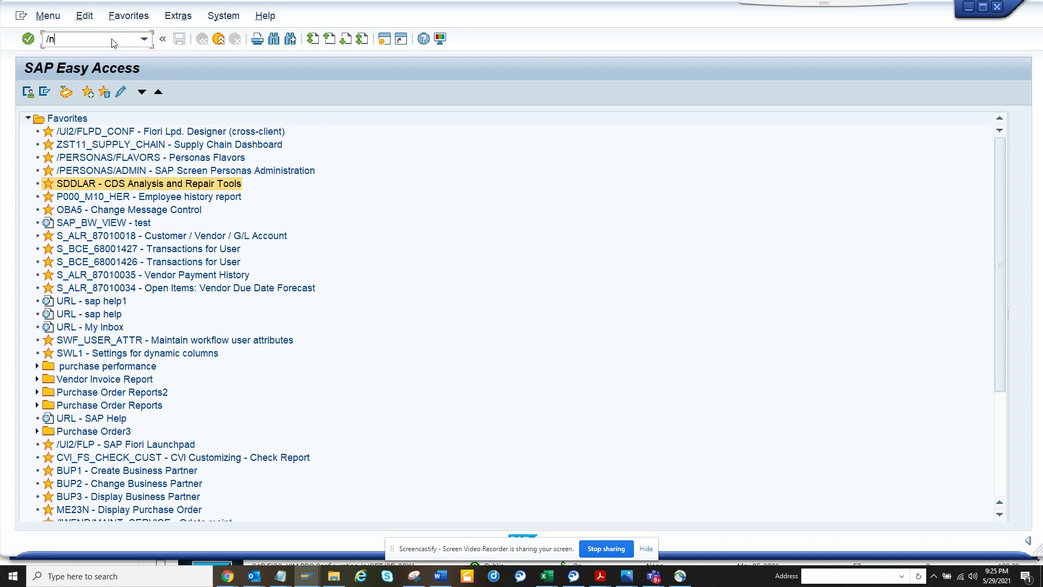
type("/ui2/")
type("flp")
Run /n/ui2/flp so the Fiori launchpad opens in a browser window
key("Return")
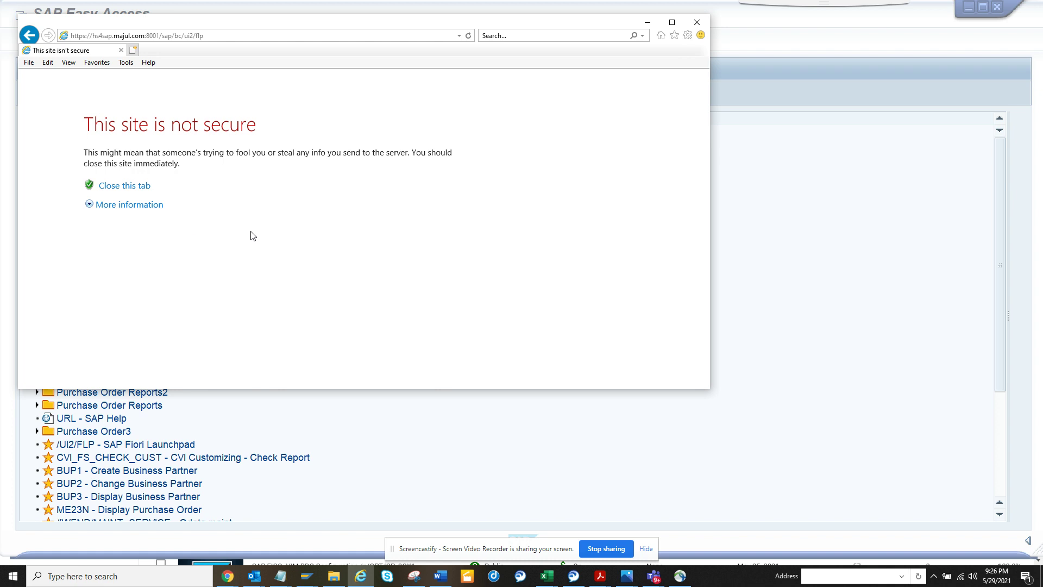
Continue past the untrusted-certificate warning via 'Go on to the webpage (not recommended)'
left_click(108, 206)
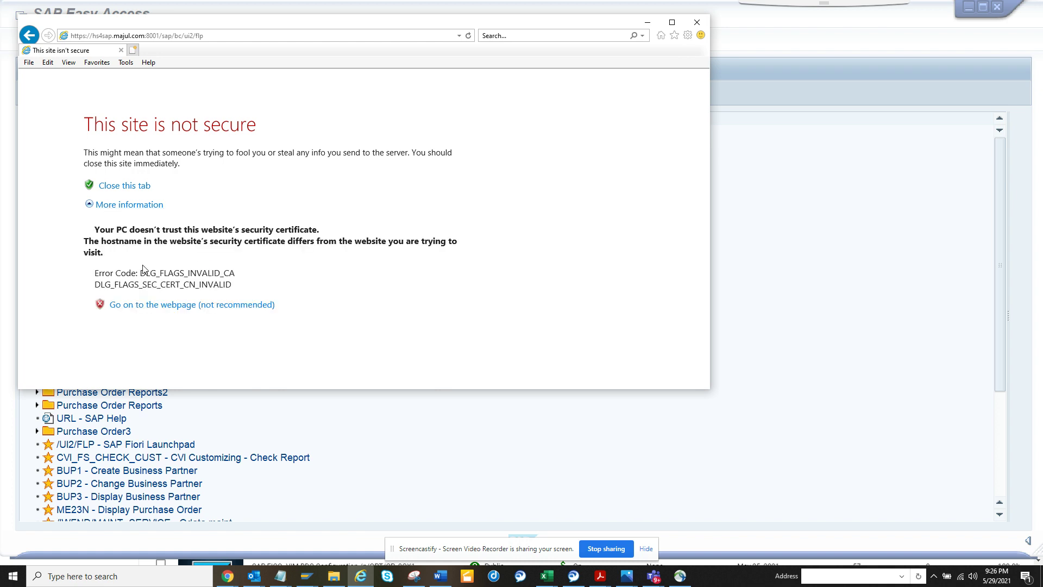
left_click(175, 306)
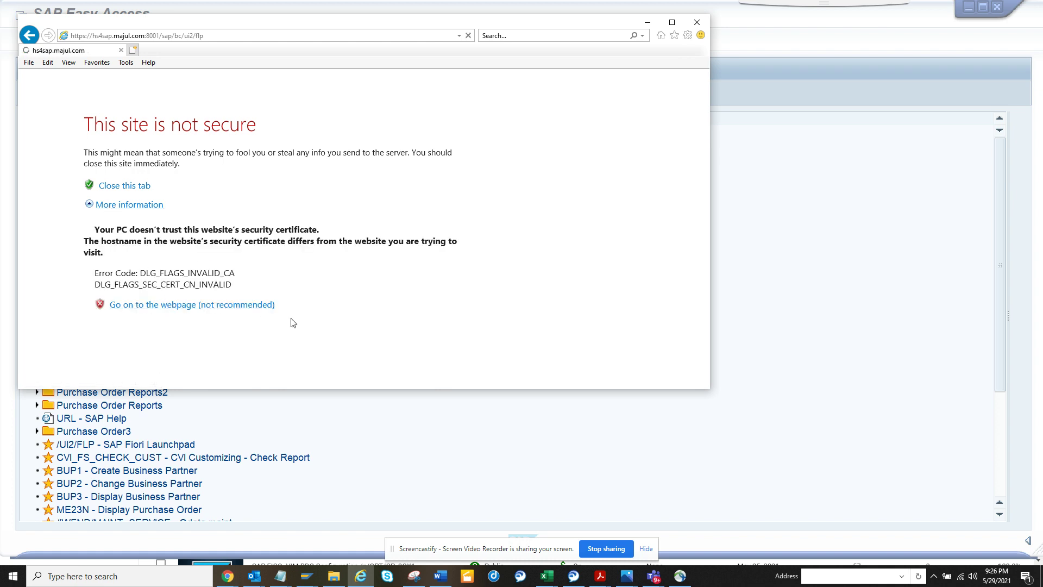